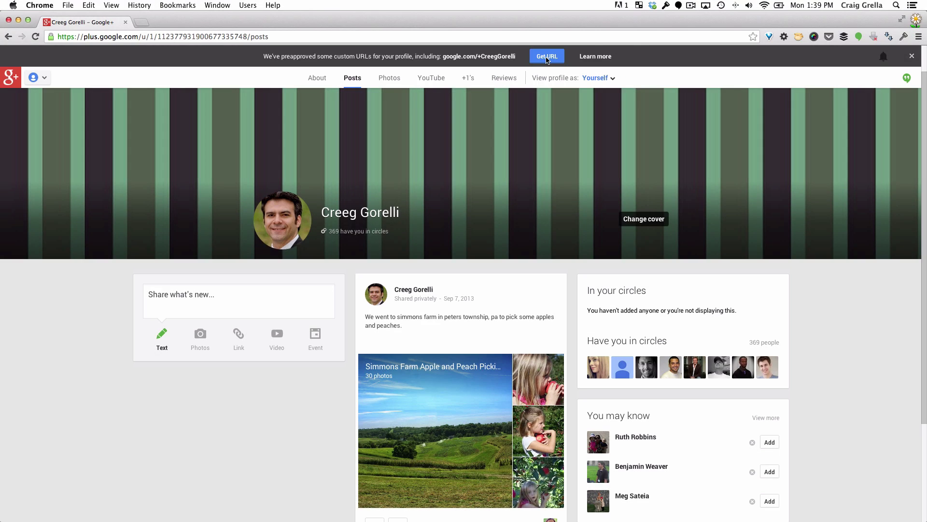
# Start claiming the custom URL, try the suffix option with a test suffix, then discard it
pyautogui.click(659, 91)
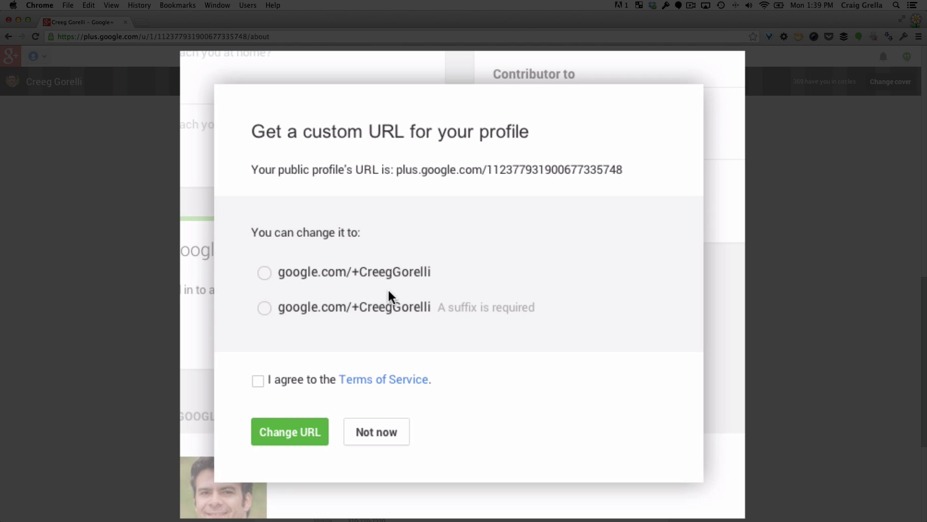
pyautogui.click(265, 273)
pyautogui.click(264, 308)
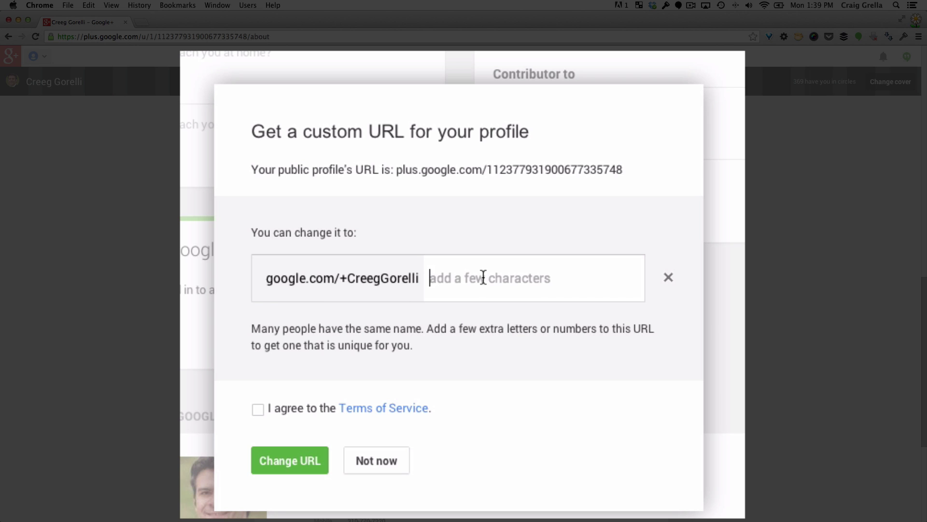
pyautogui.write('fddfvdfvdfvfdvbsdfv')
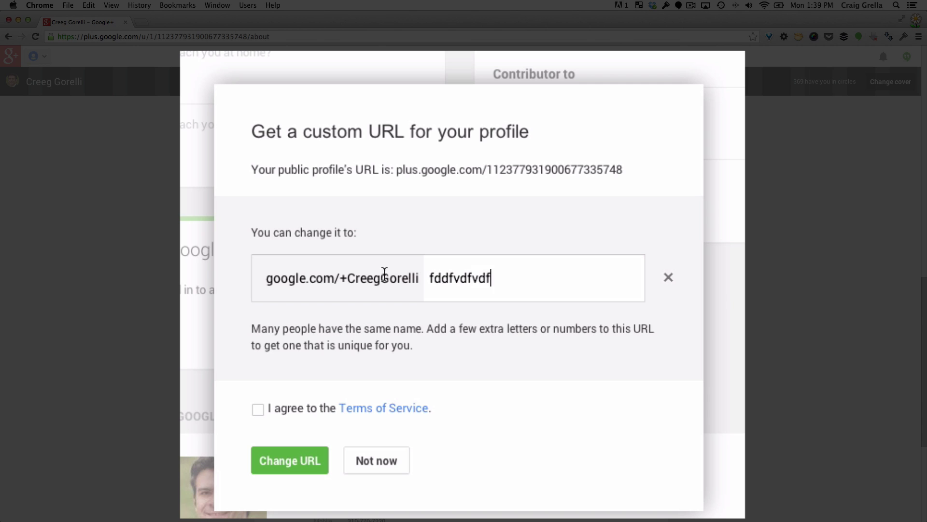
pyautogui.click(671, 278)
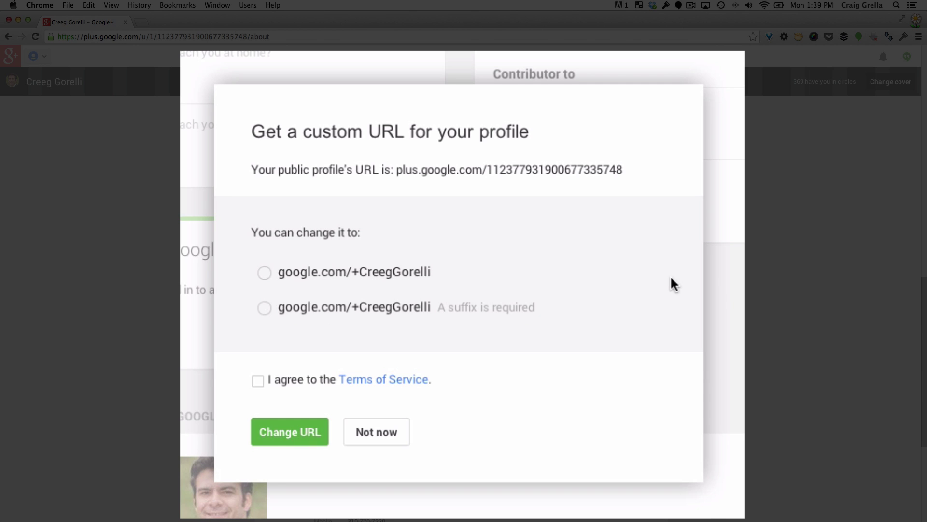
# Claim the no-suffix name URL, accepting the Terms of Service and verifying with a phone code
pyautogui.click(265, 274)
pyautogui.click(257, 380)
pyautogui.click(298, 428)
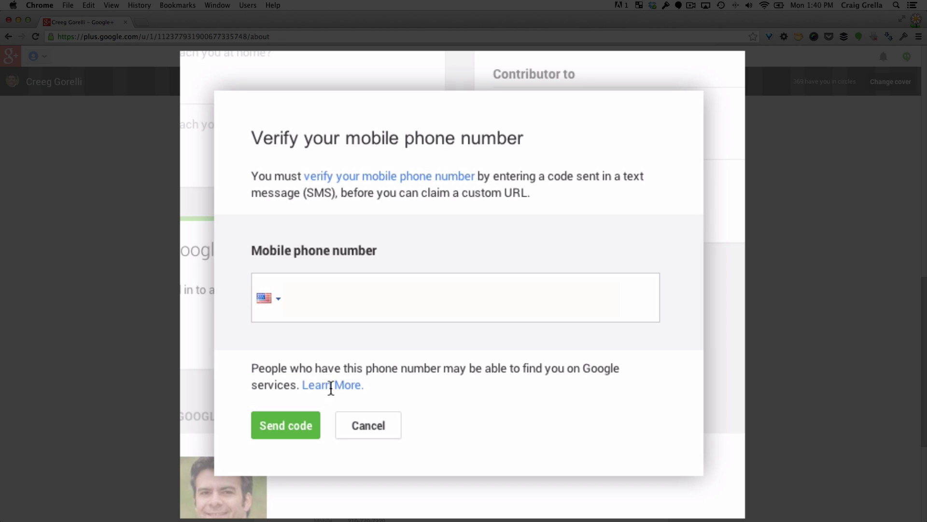
pyautogui.click(288, 423)
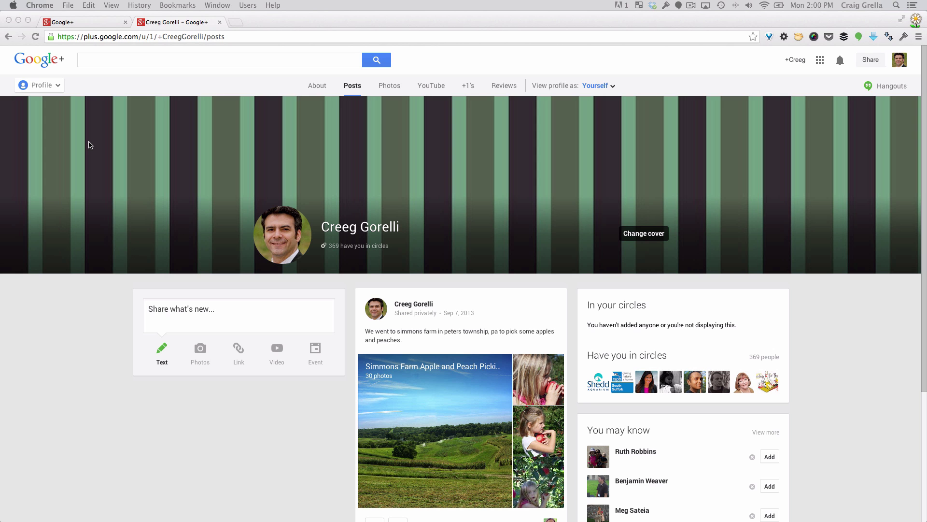
# Trim the address bar down to the short google.com/+ name address and load it
pyautogui.click(100, 419)
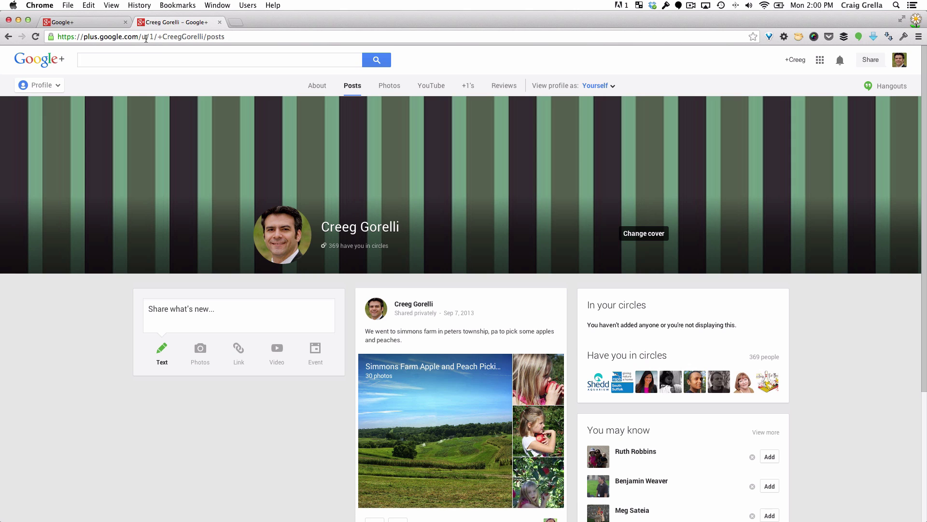
pyautogui.moveTo(141, 37); pyautogui.dragTo(230, 34)
pyautogui.press('BackSpace')
pyautogui.press('BackSpace')
pyautogui.press('BackSpace')
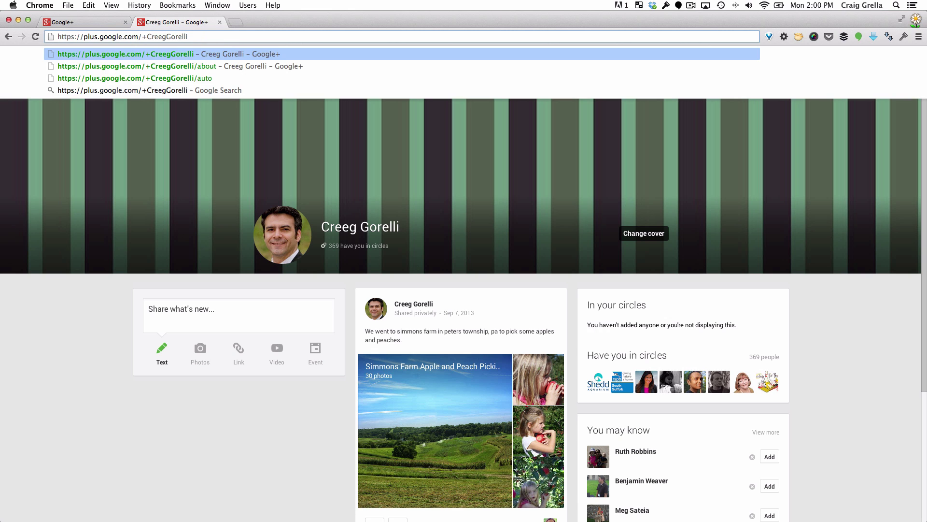
pyautogui.moveTo(100, 37); pyautogui.dragTo(57, 36)
pyautogui.press('BackSpace')
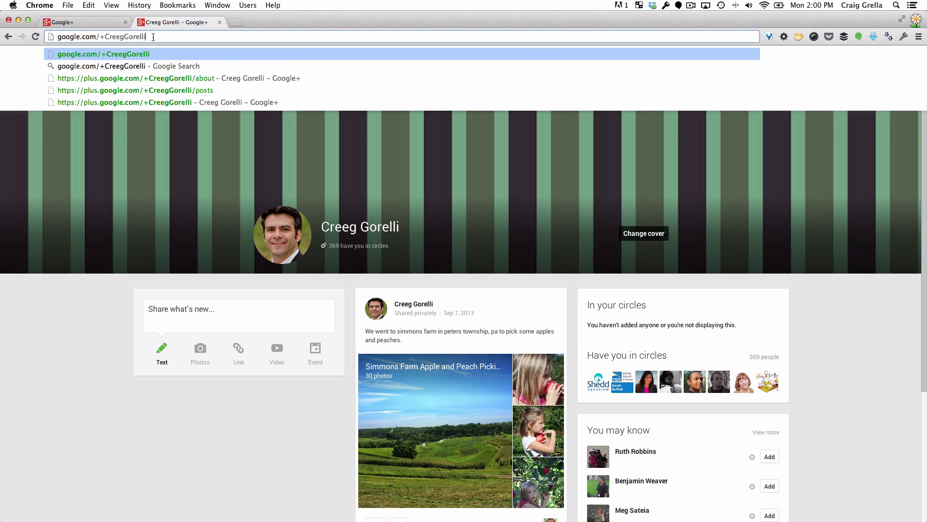
pyautogui.press('Return')
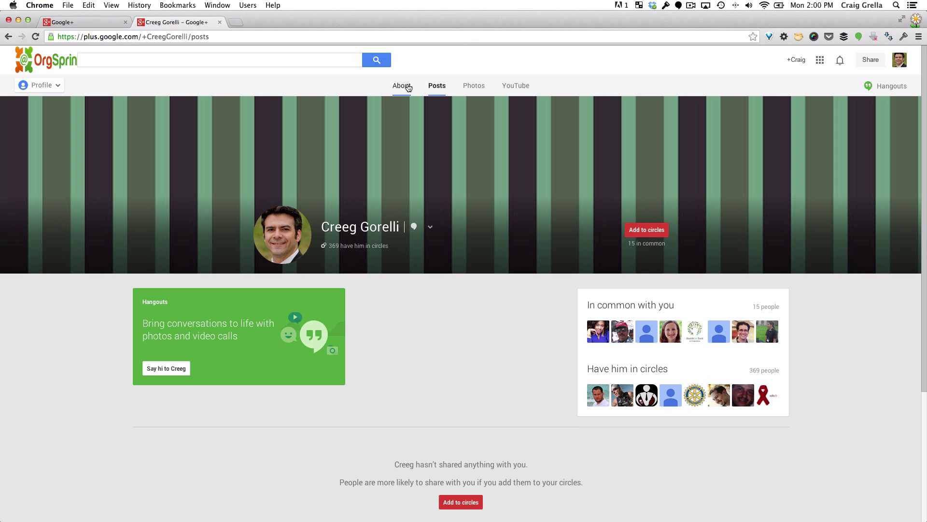
# Return to the owner view, open the About page and scroll to the Links card
pyautogui.click(8, 38)
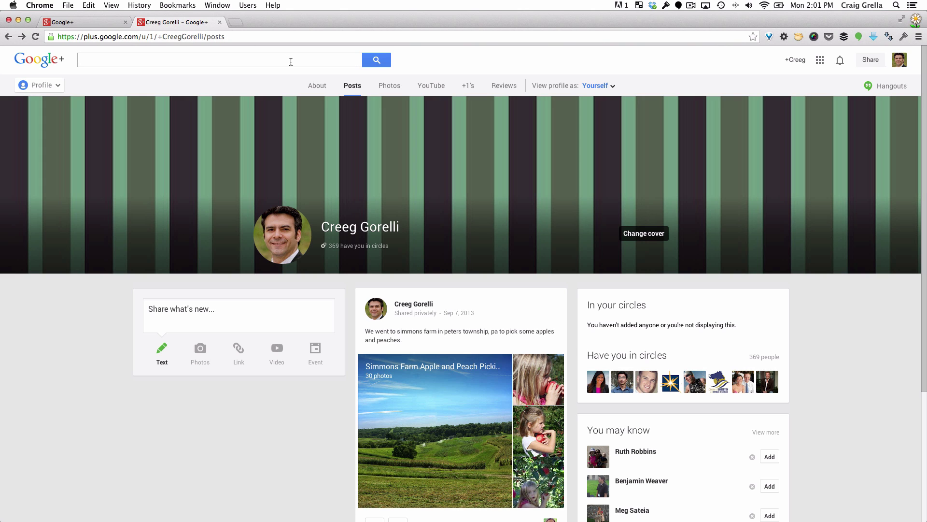
pyautogui.click(317, 85)
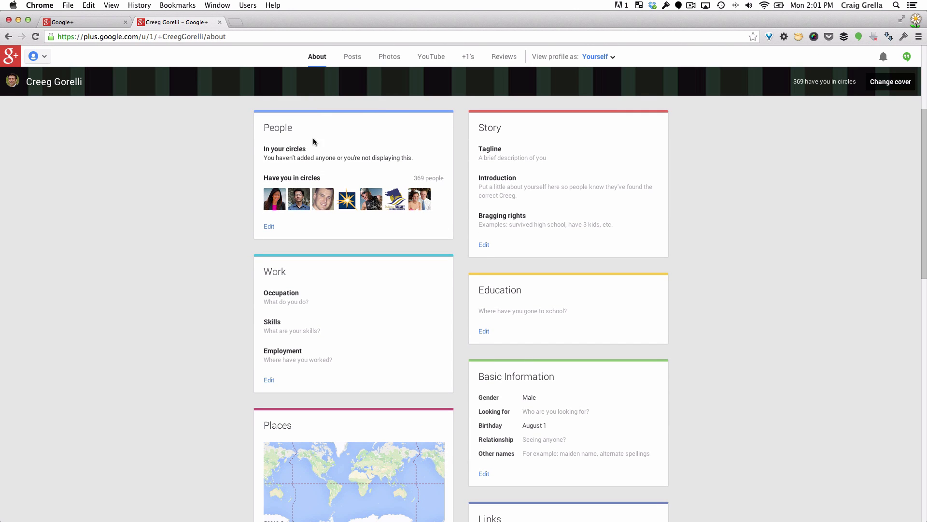
pyautogui.scroll(-5, 315, 222)
pyautogui.scroll(-3, 315, 226)
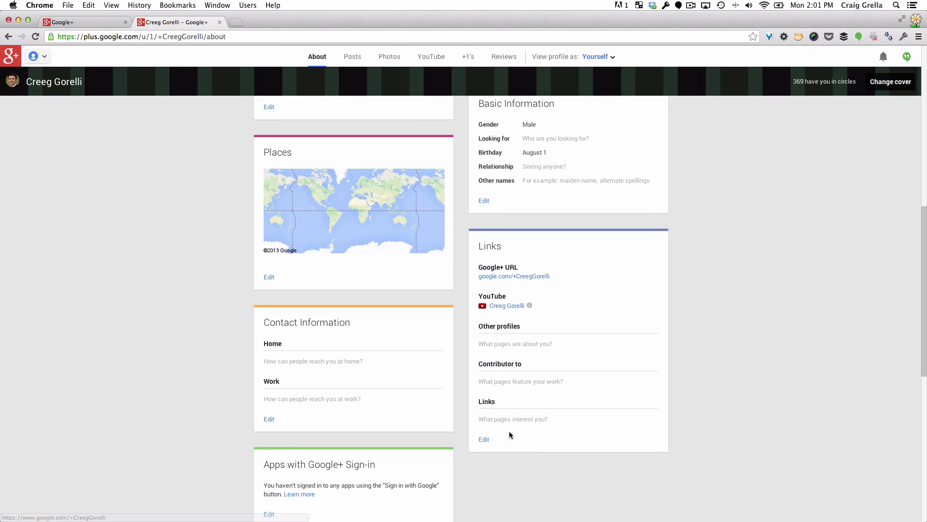
pyautogui.click(484, 439)
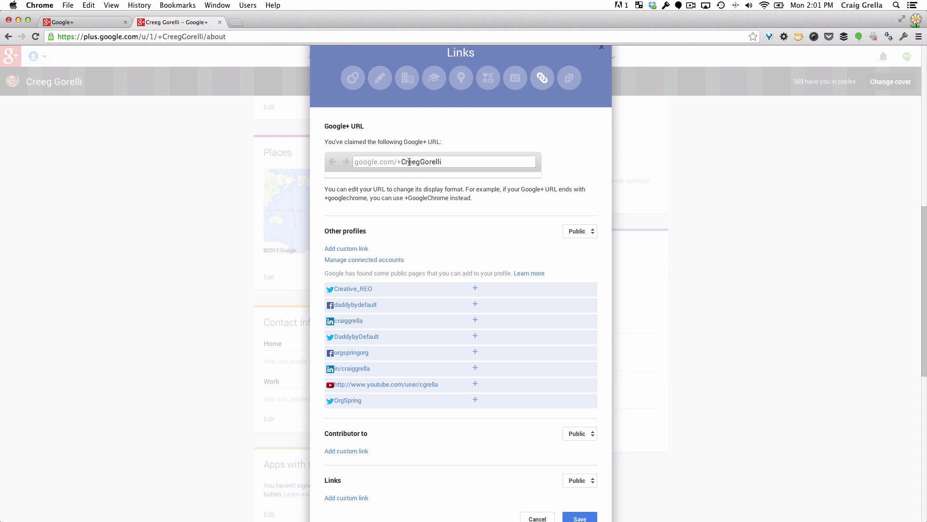
pyautogui.moveTo(402, 161); pyautogui.dragTo(460, 164)
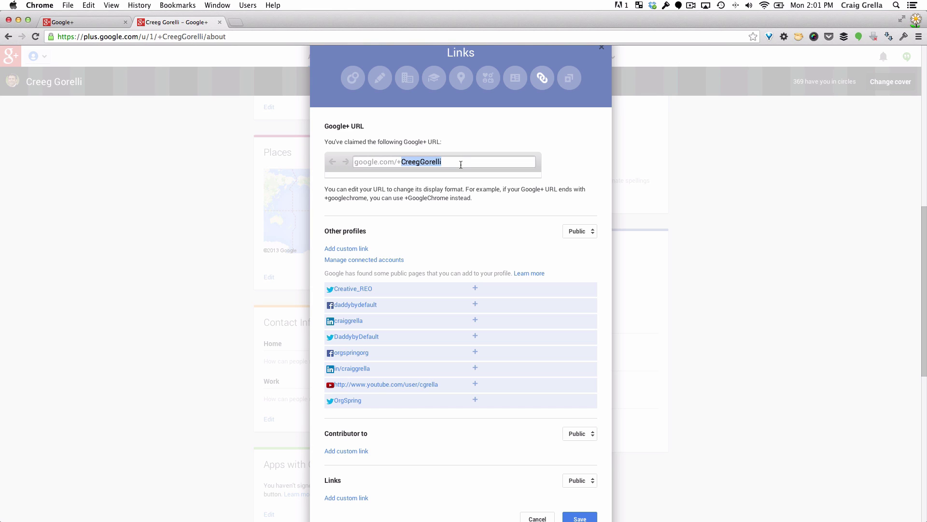
pyautogui.click(452, 165)
pyautogui.scroll(-2, 447, 163)
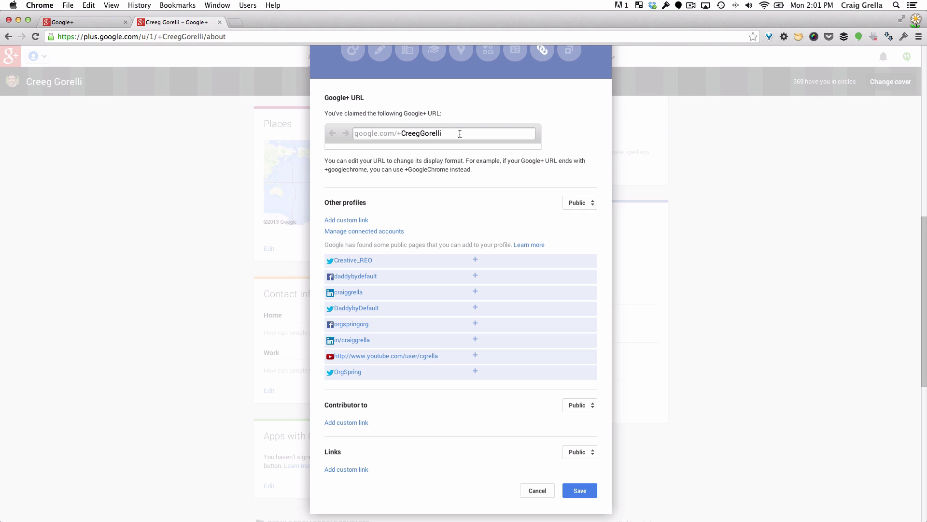
pyautogui.click(538, 491)
pyautogui.scroll(10, 208, 251)
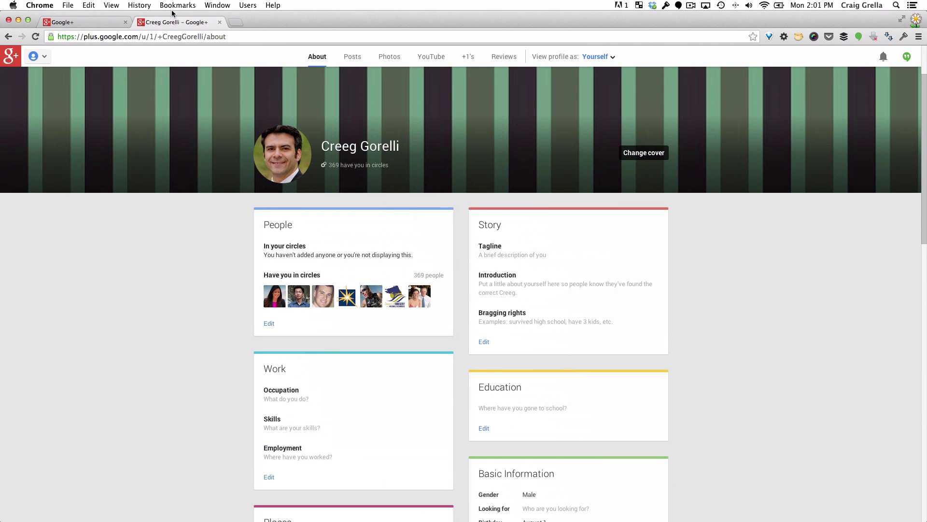
# Load google.com/+orgspring from the address bar and look over the OrgSpring page's posts
pyautogui.click(202, 36)
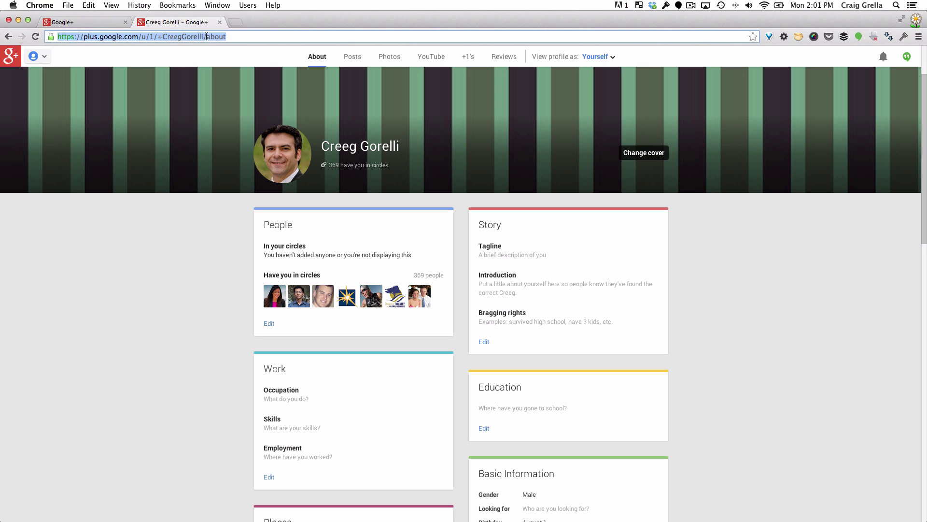
pyautogui.write('google.com')
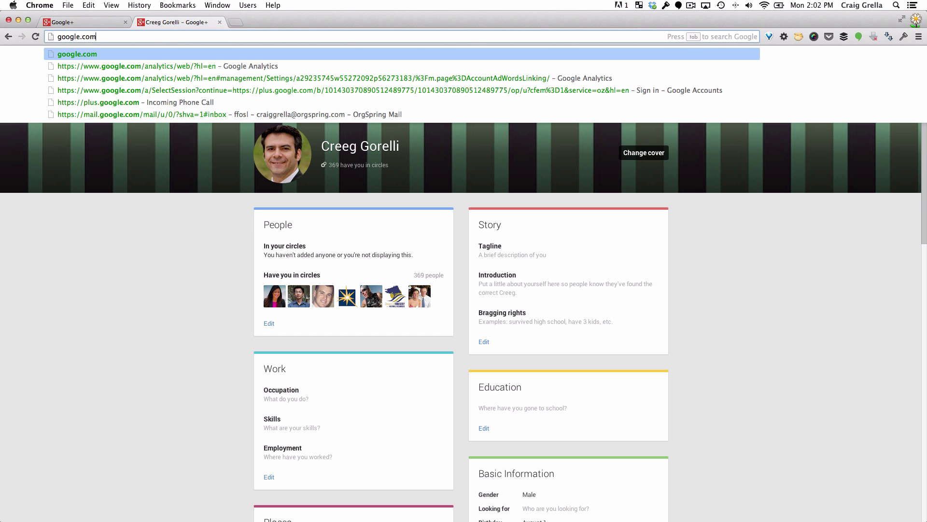
pyautogui.write('/+orgspring')
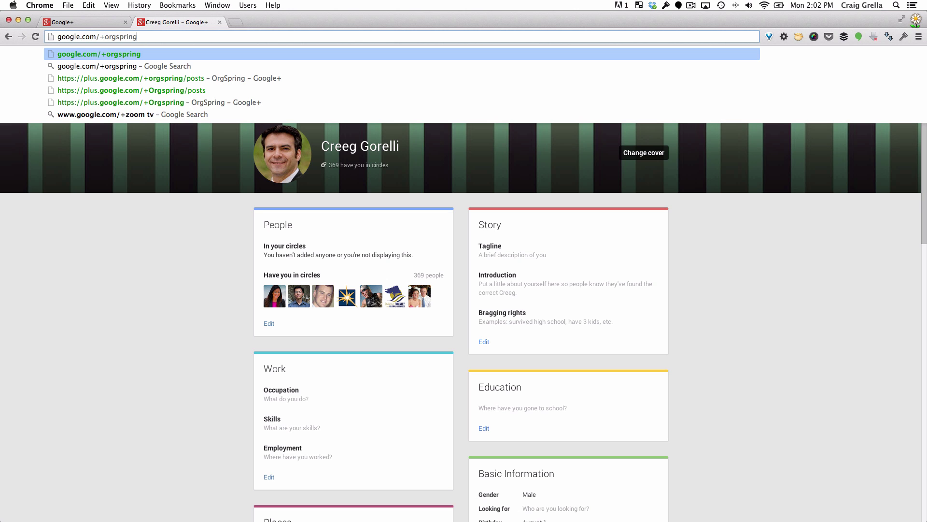
pyautogui.press('Return')
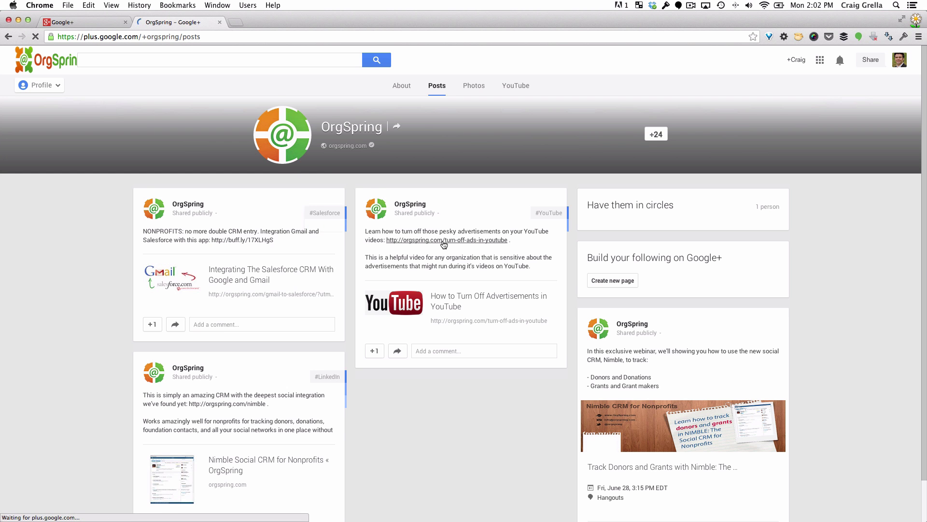
pyautogui.scroll(-1, 433, 227)
pyautogui.scroll(1, 398, 171)
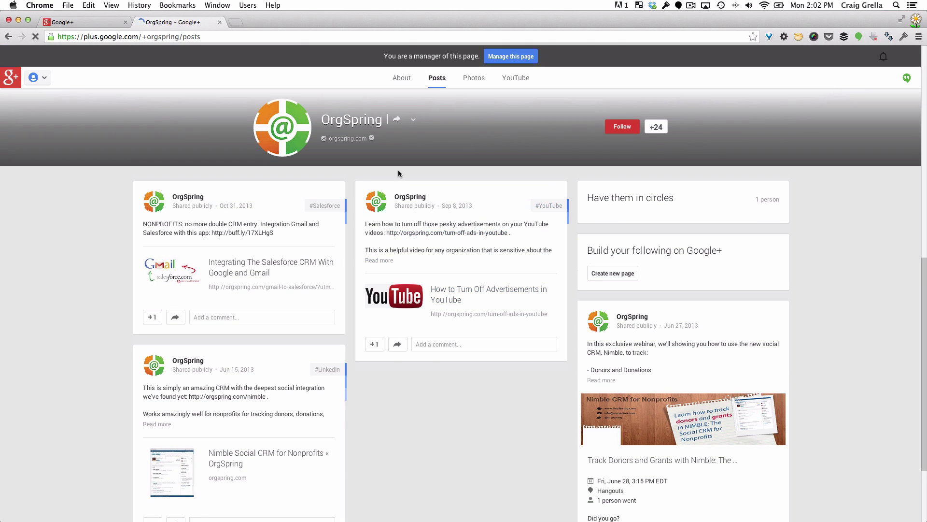